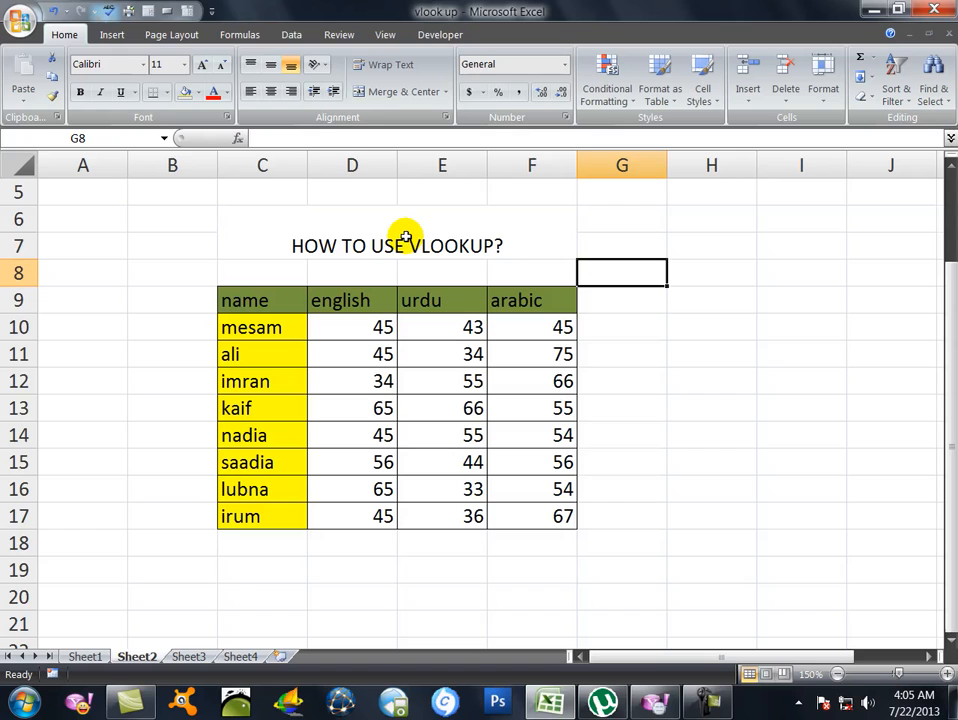
pyautogui.click(316, 244)
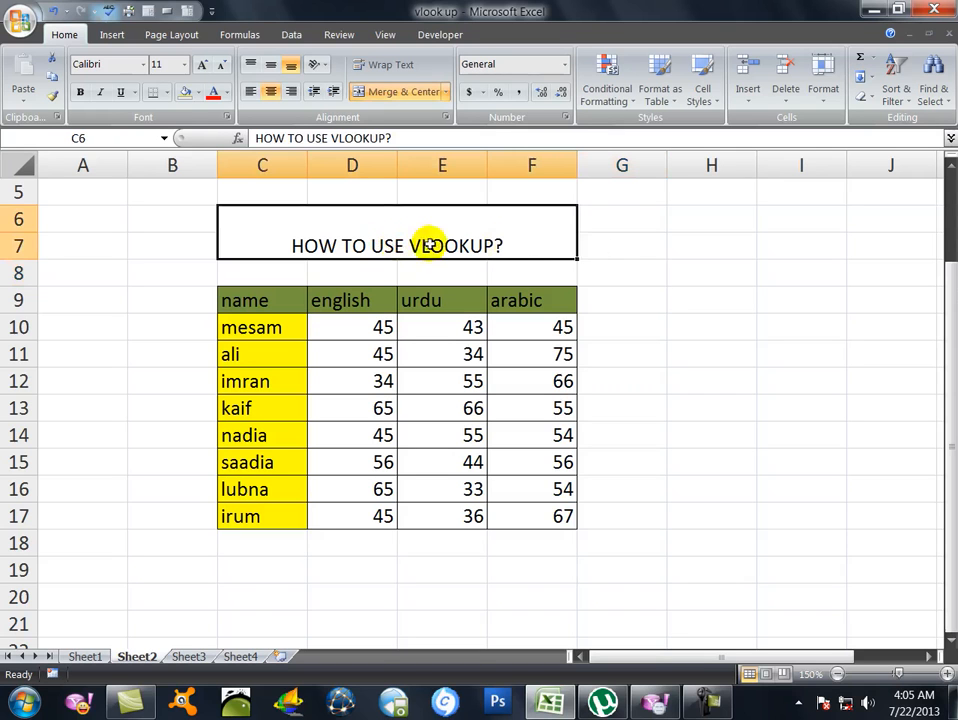
pyautogui.click(622, 296)
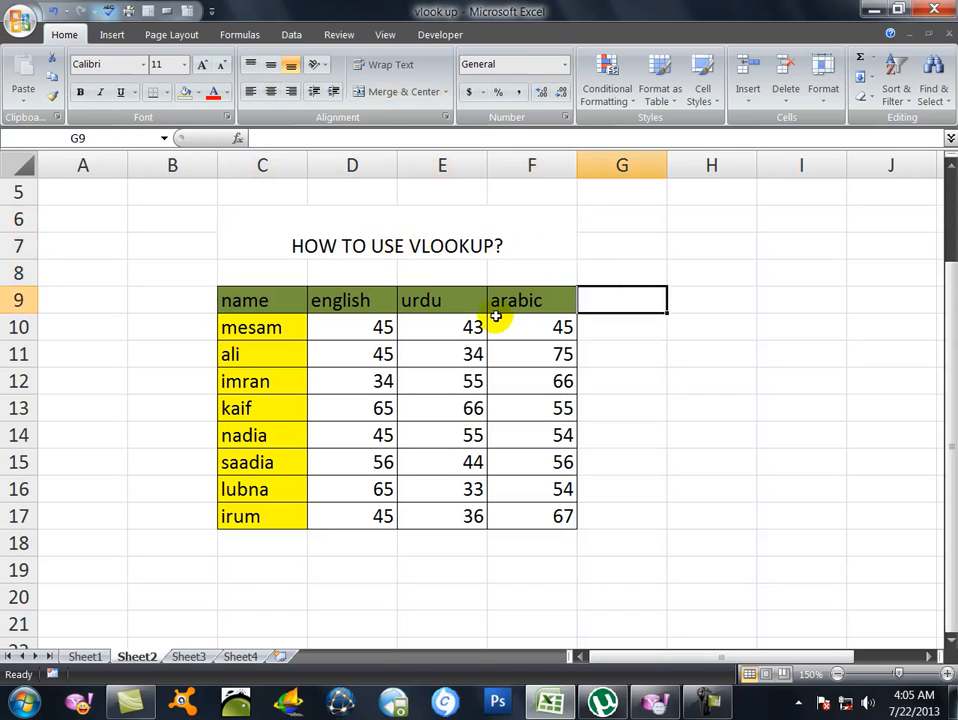
pyautogui.click(635, 380)
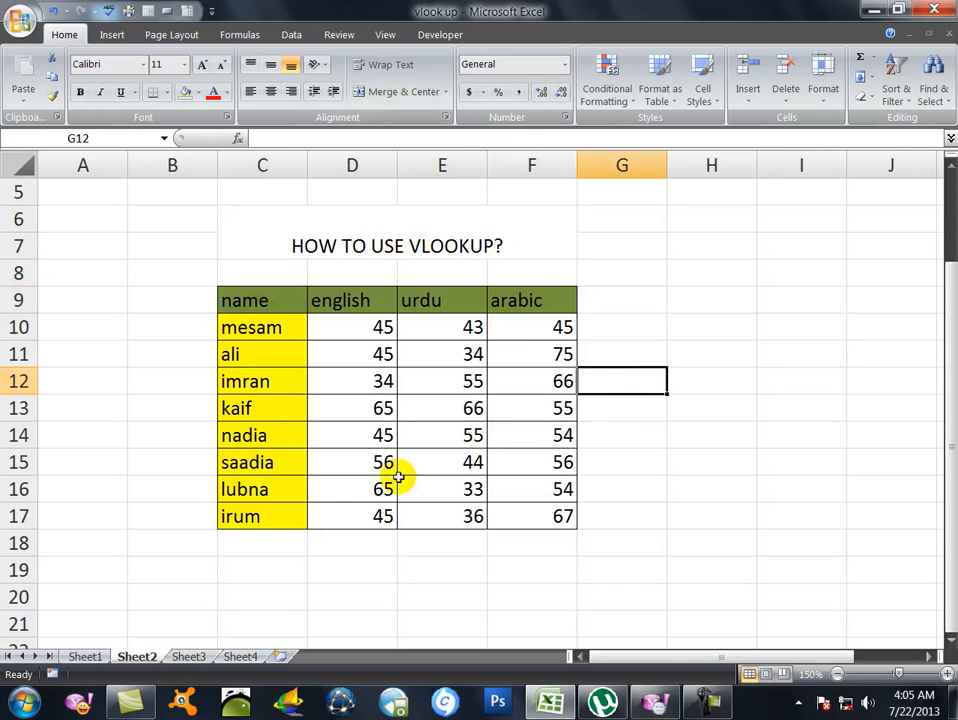
pyautogui.click(185, 658)
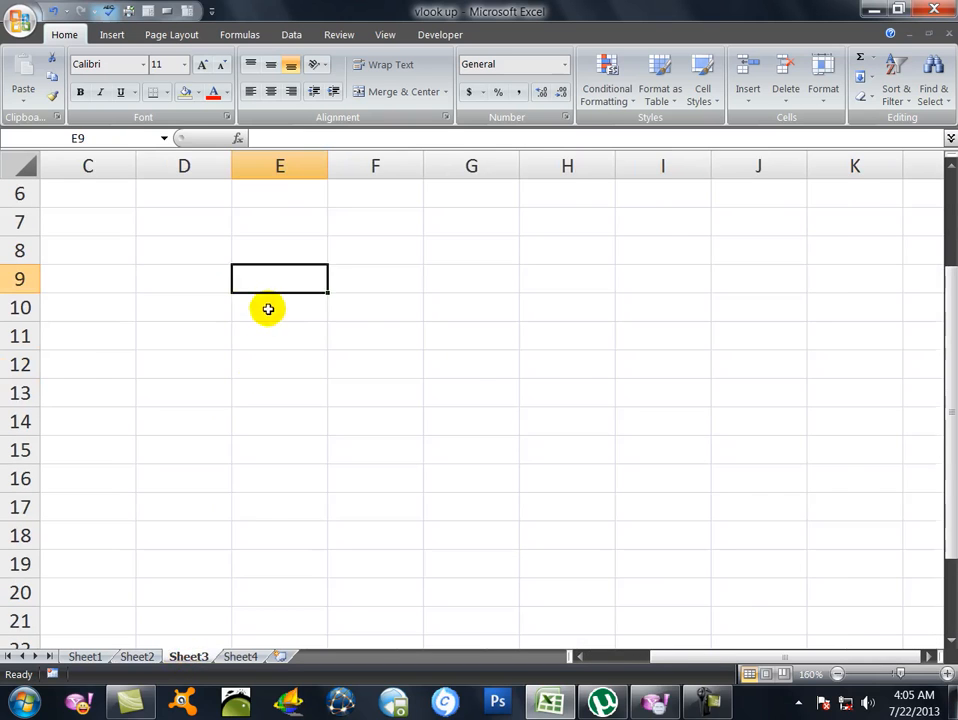
# Step: Copy the header row C9:F9 from Sheet2 to Sheet3, starting at cell E9
pyautogui.click(145, 656)
pyautogui.moveTo(231, 299); pyautogui.dragTo(521, 300)
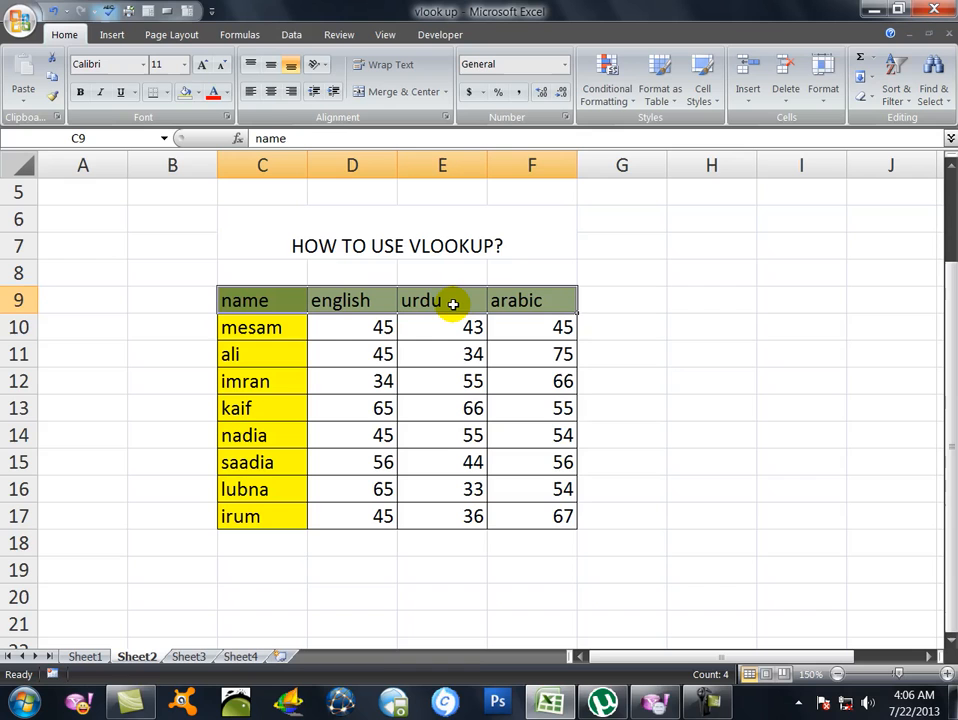
pyautogui.hotkey('ctrl', 'c')
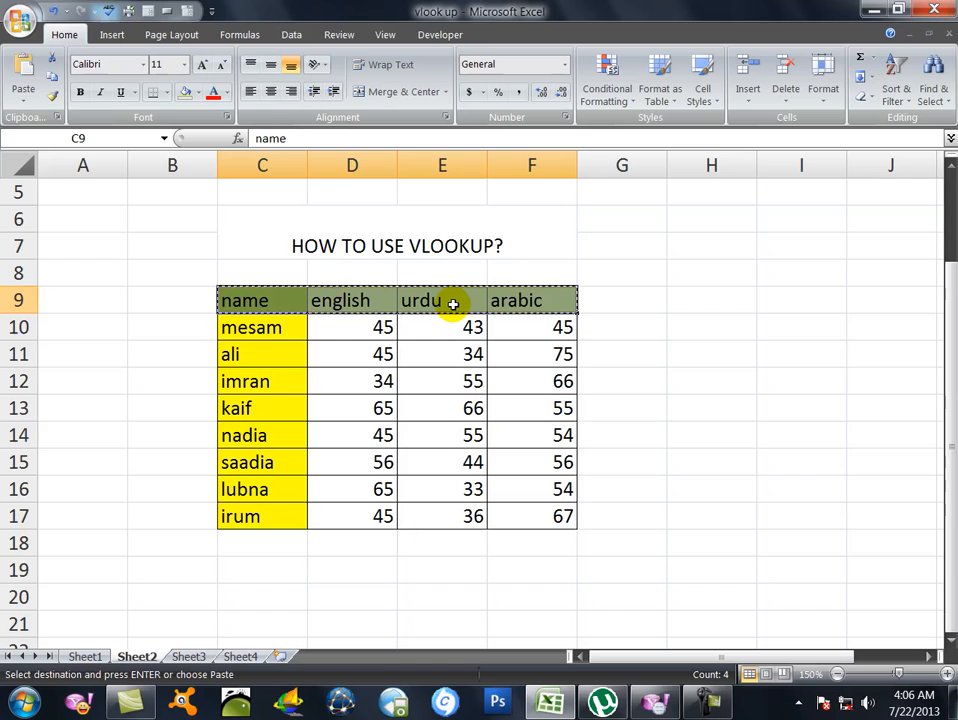
pyautogui.click(189, 656)
pyautogui.click(280, 288)
pyautogui.click(280, 279)
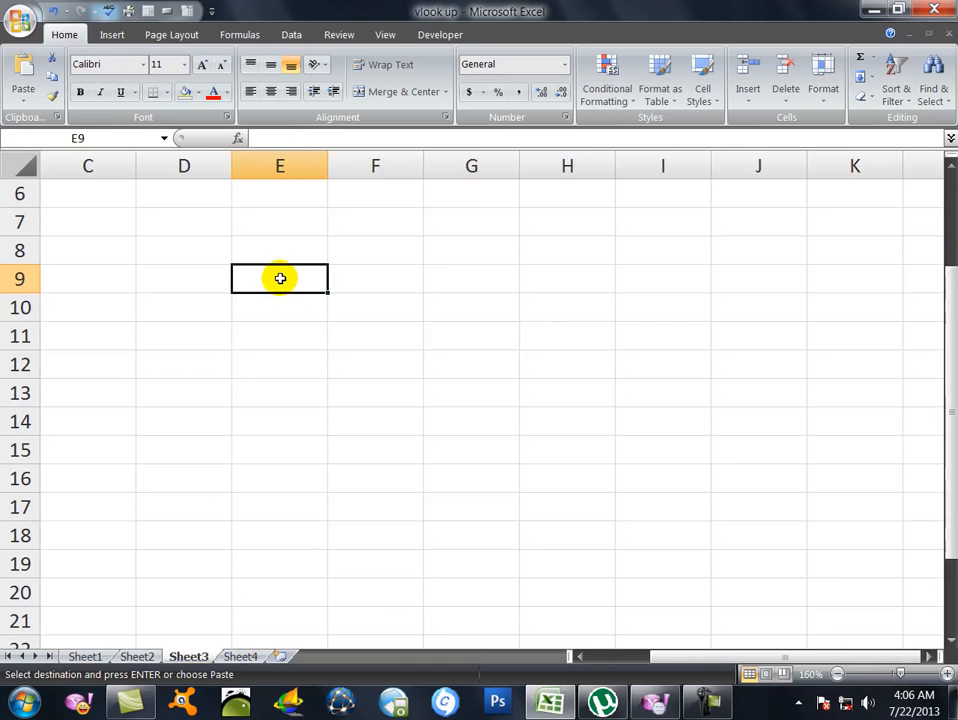
pyautogui.press('Return')
# Step: Copy the student names in C10:C17 from Sheet2 to Sheet3, starting at cell E10
pyautogui.click(138, 656)
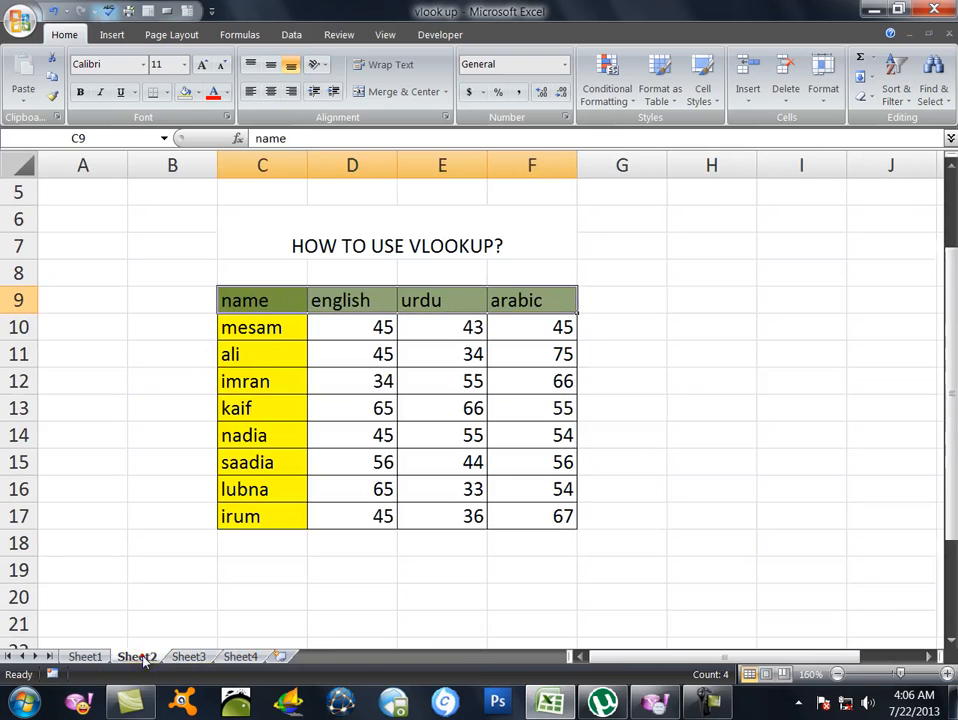
pyautogui.moveTo(269, 327); pyautogui.dragTo(268, 511)
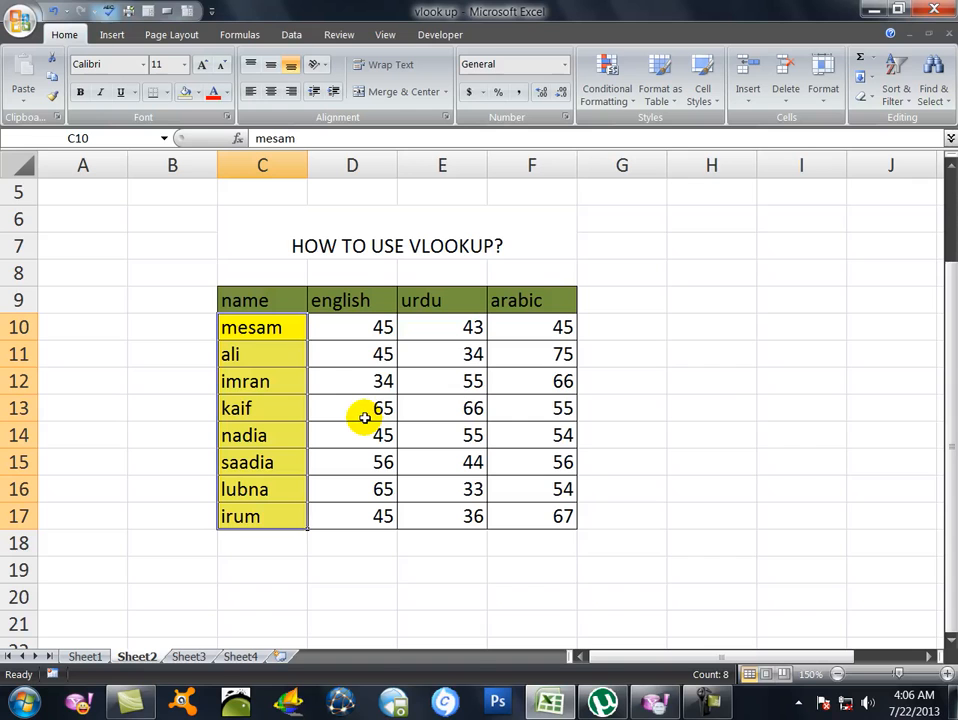
pyautogui.hotkey('ctrl', 'c')
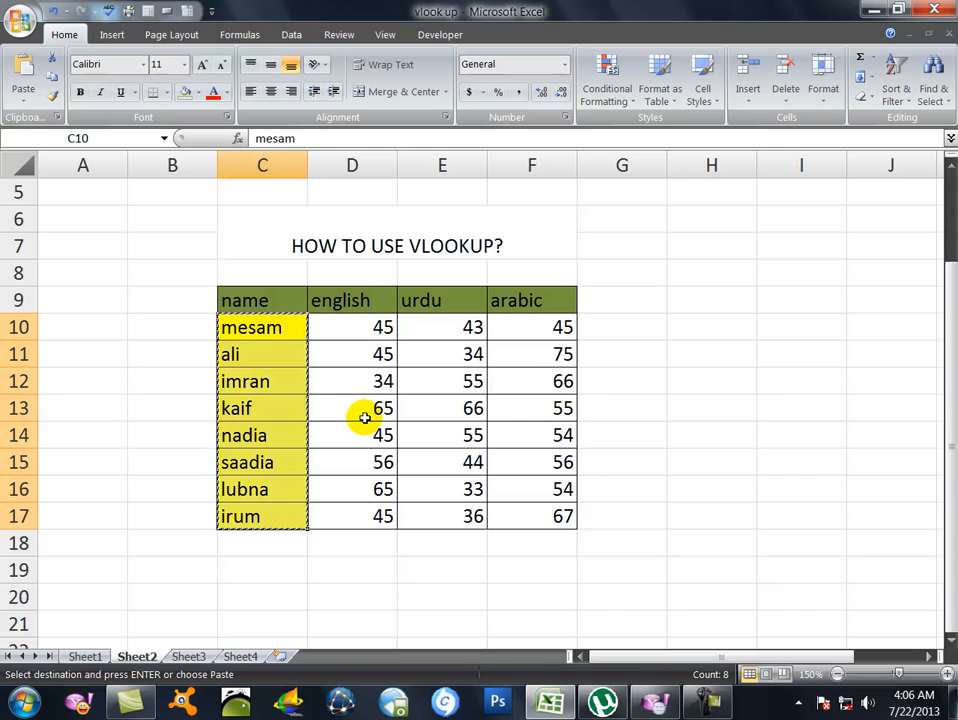
pyautogui.click(189, 656)
pyautogui.click(299, 310)
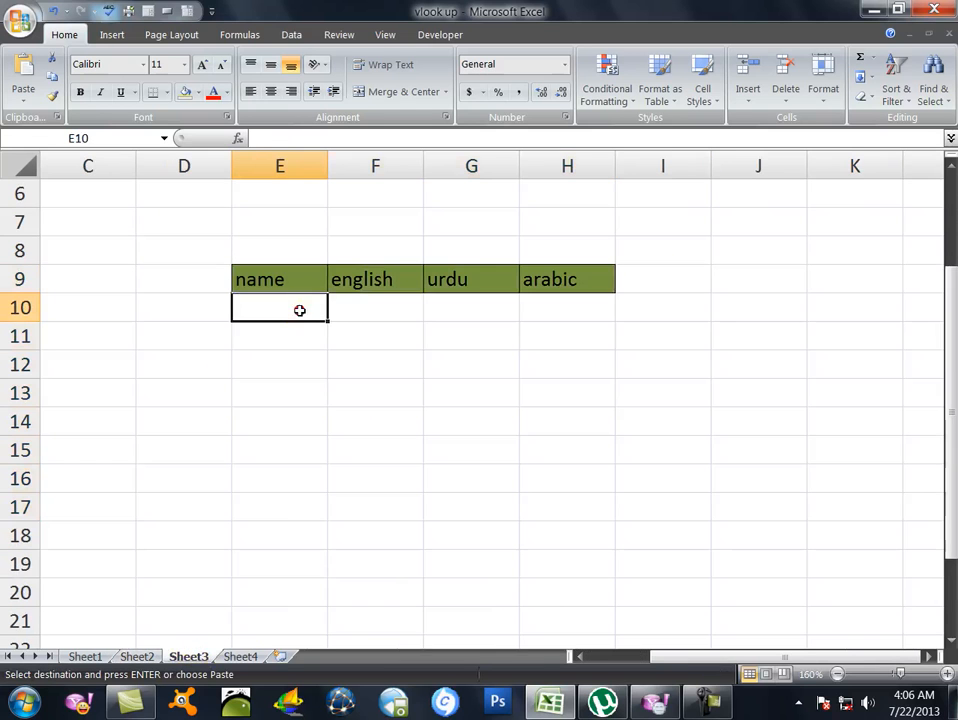
pyautogui.click(299, 310)
pyautogui.press('Return')
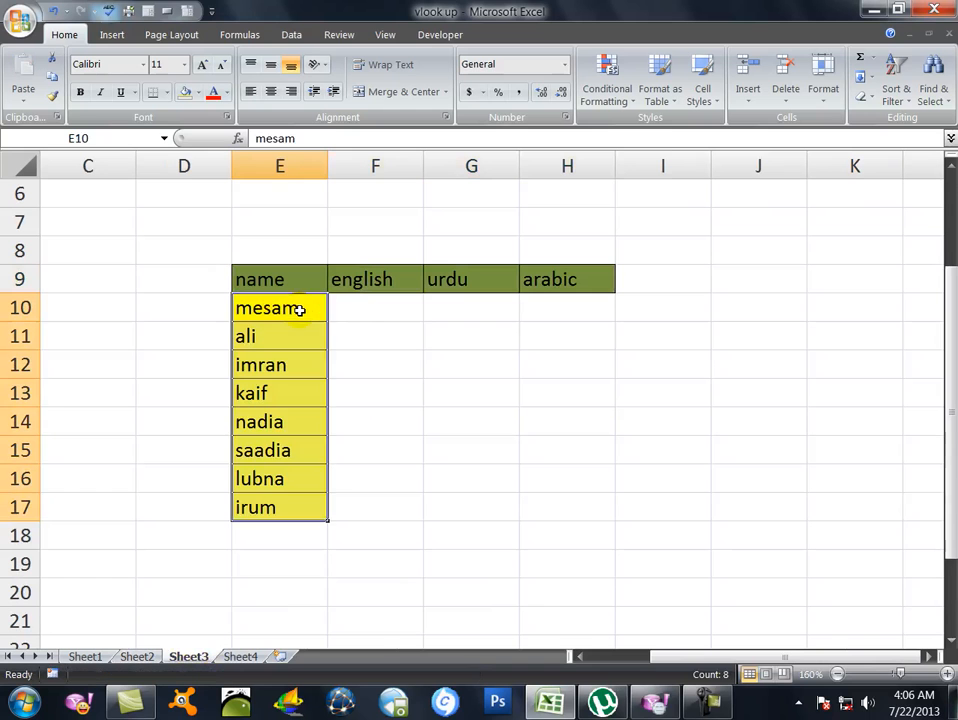
# Step: Move the Windows message dialog off the source table on Sheet2 and return to Sheet3
pyautogui.click(350, 312)
pyautogui.click(137, 656)
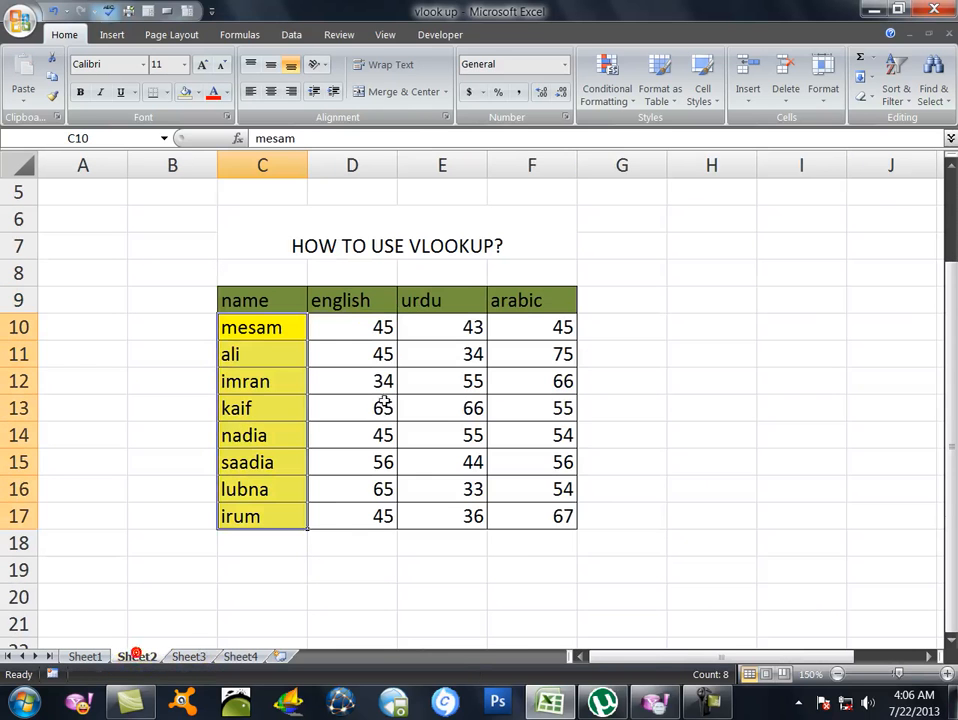
pyautogui.click(370, 306)
pyautogui.click(370, 327)
pyautogui.moveTo(640, 162); pyautogui.dragTo(407, 690)
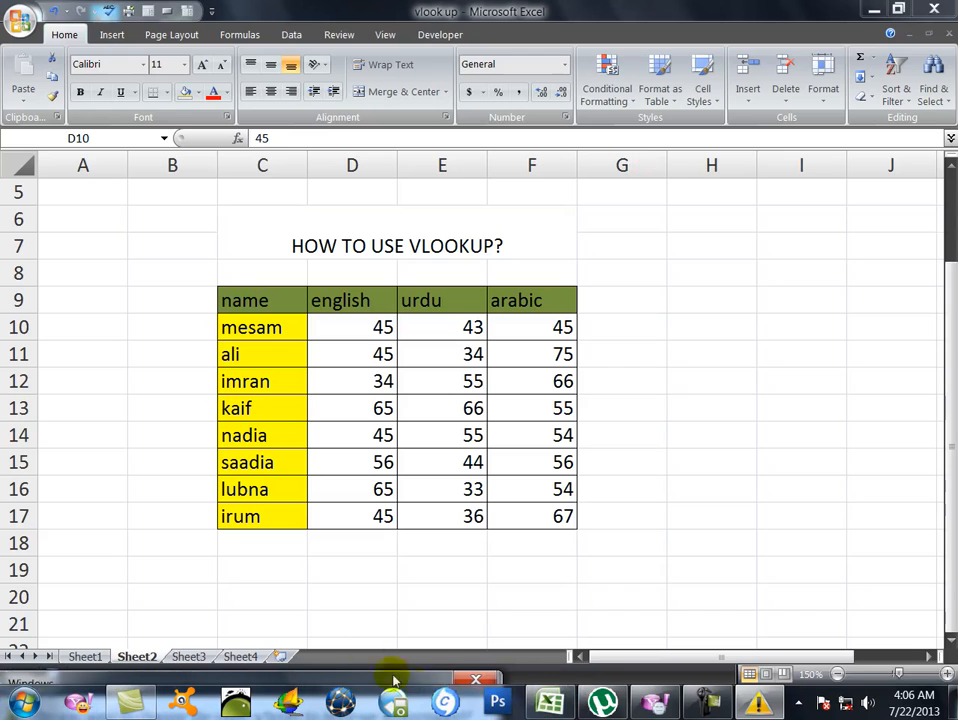
pyautogui.click(190, 657)
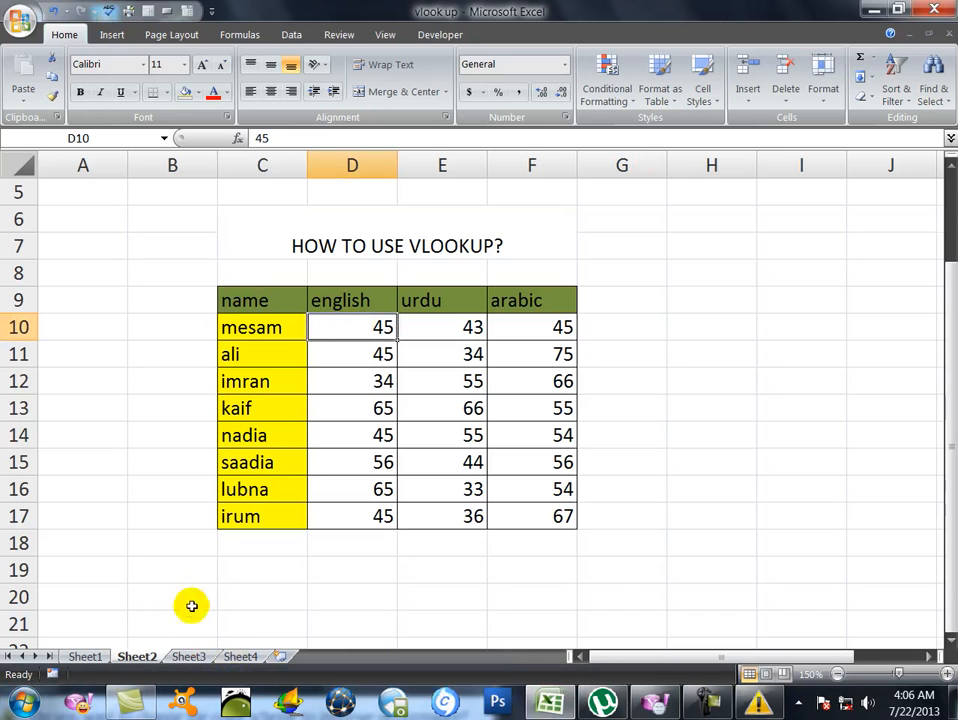
pyautogui.click(192, 657)
pyautogui.scroll(-3, 393, 342)
pyautogui.scroll(3, 383, 321)
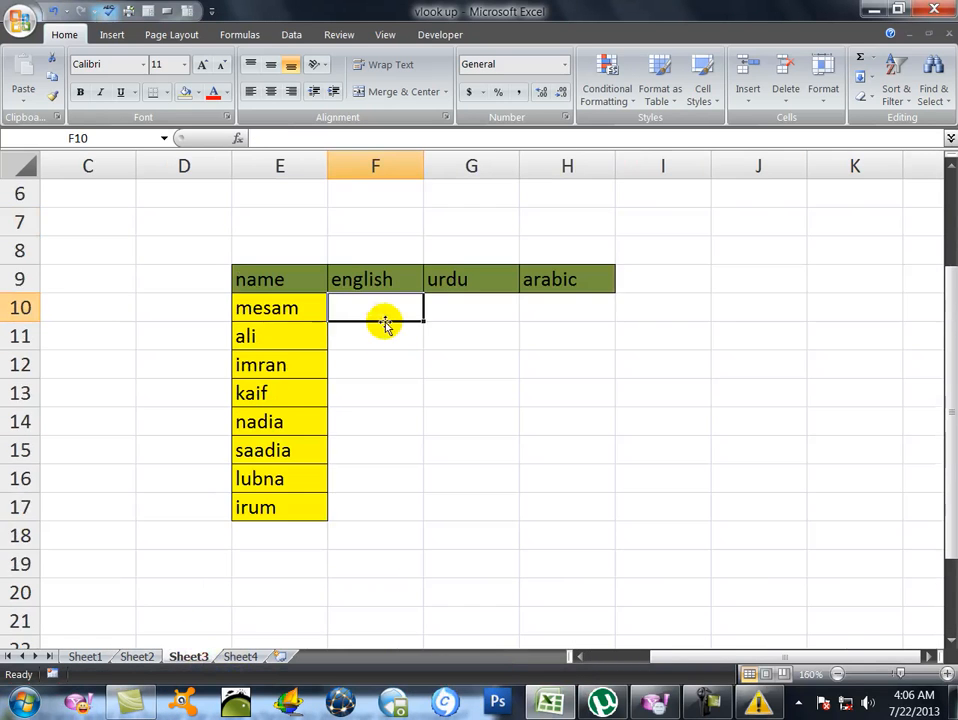
# Step: Start a VLOOKUP formula in F10 of Sheet3 with E10:E17 as the lookup value
pyautogui.click(295, 308)
pyautogui.moveTo(338, 308); pyautogui.dragTo(557, 313)
pyautogui.click(386, 309)
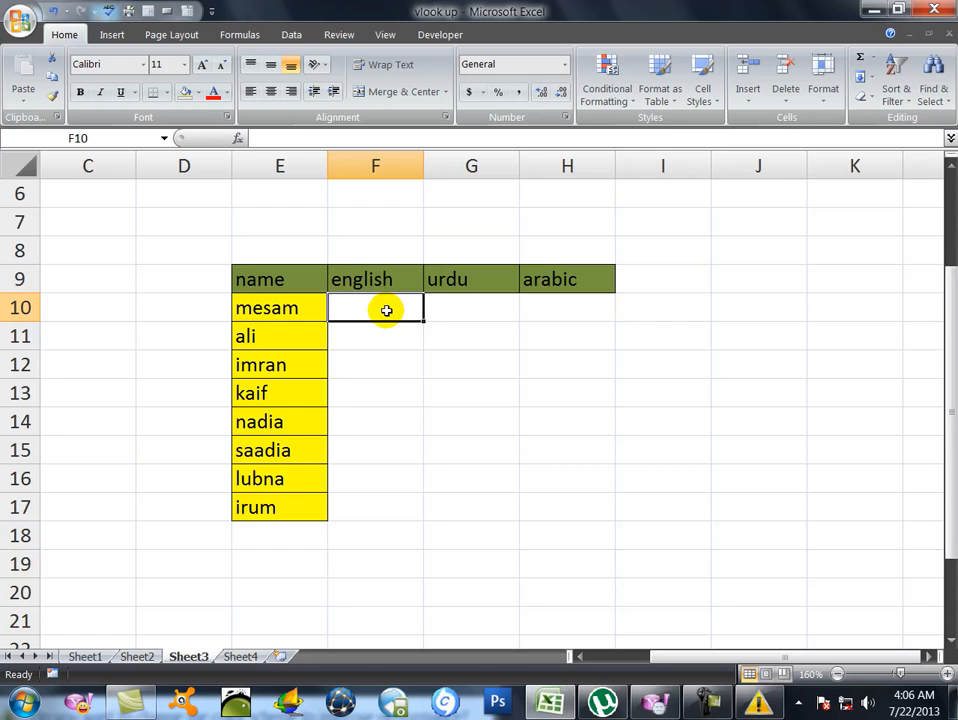
pyautogui.write('=')
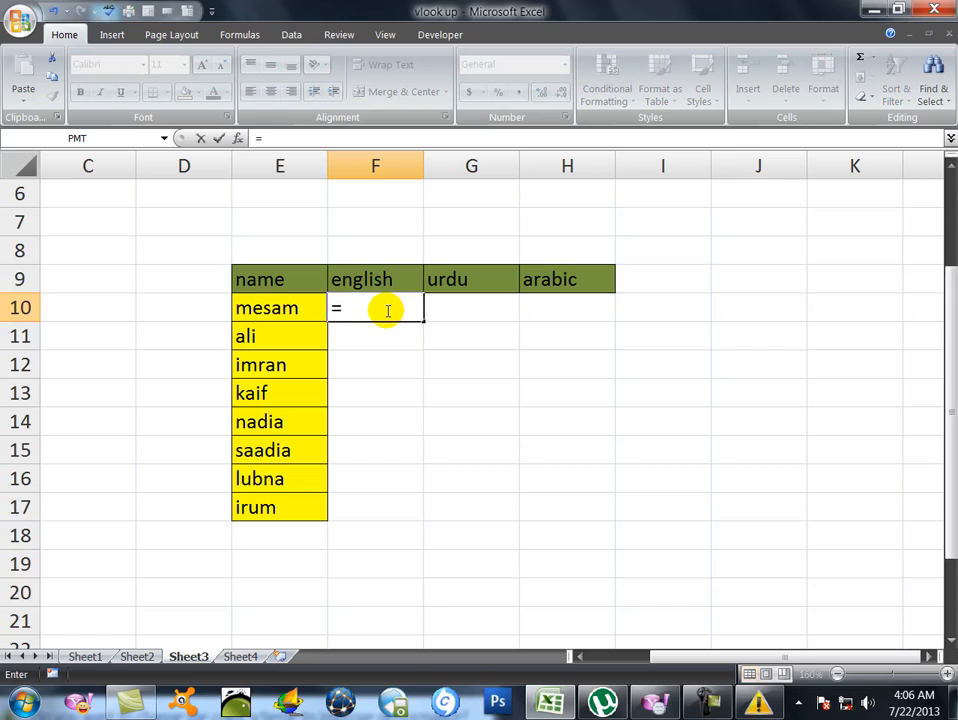
pyautogui.write('VL')
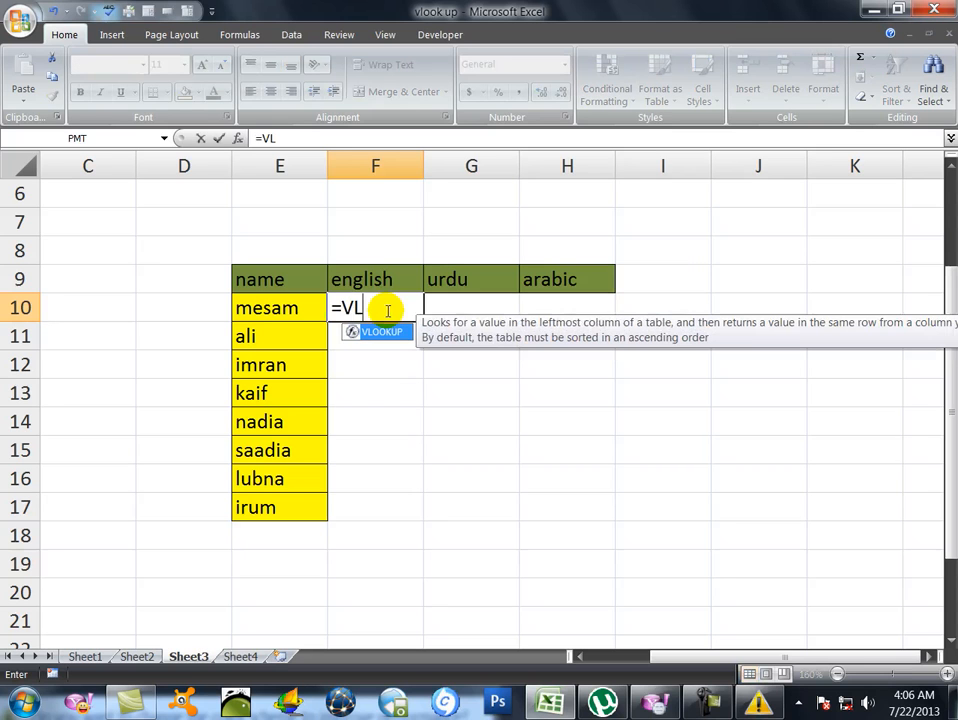
pyautogui.write('OOKUP')
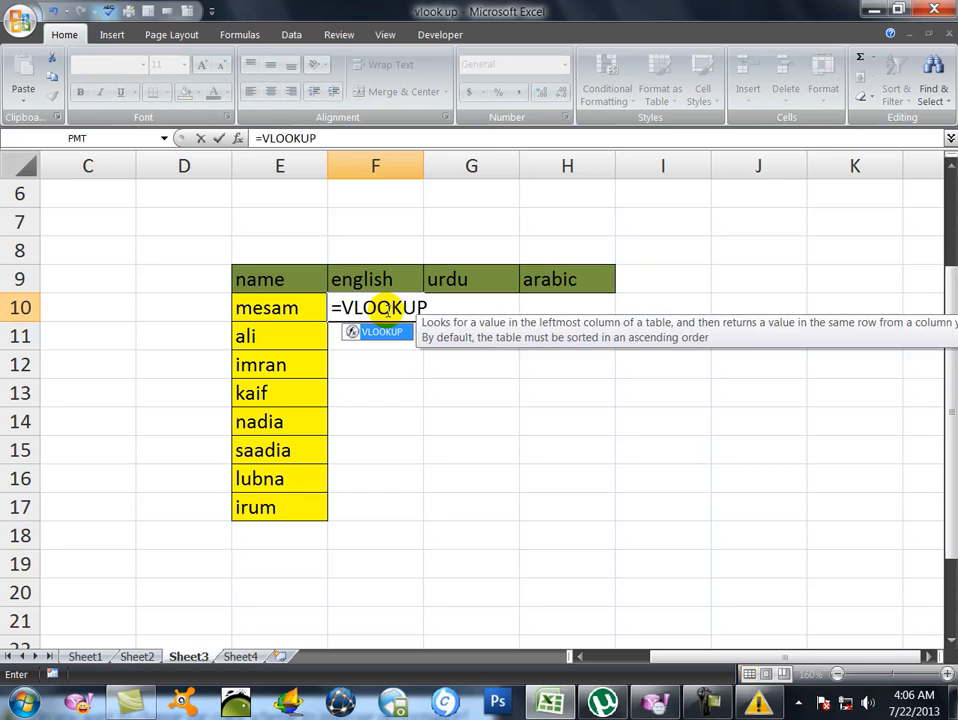
pyautogui.write('(')
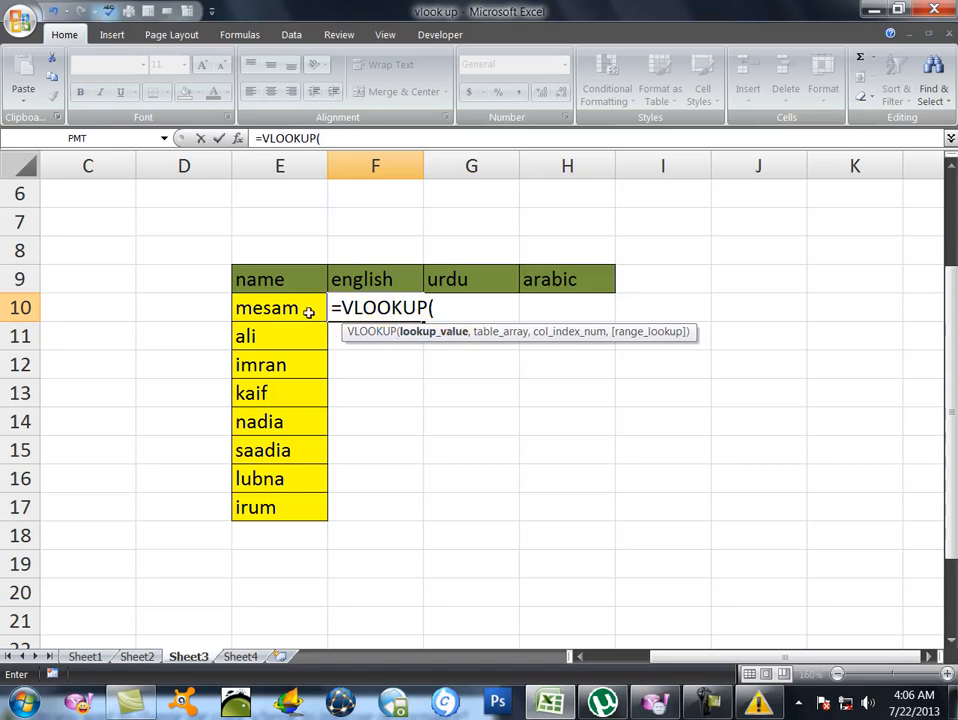
pyautogui.moveTo(299, 307); pyautogui.dragTo(283, 508)
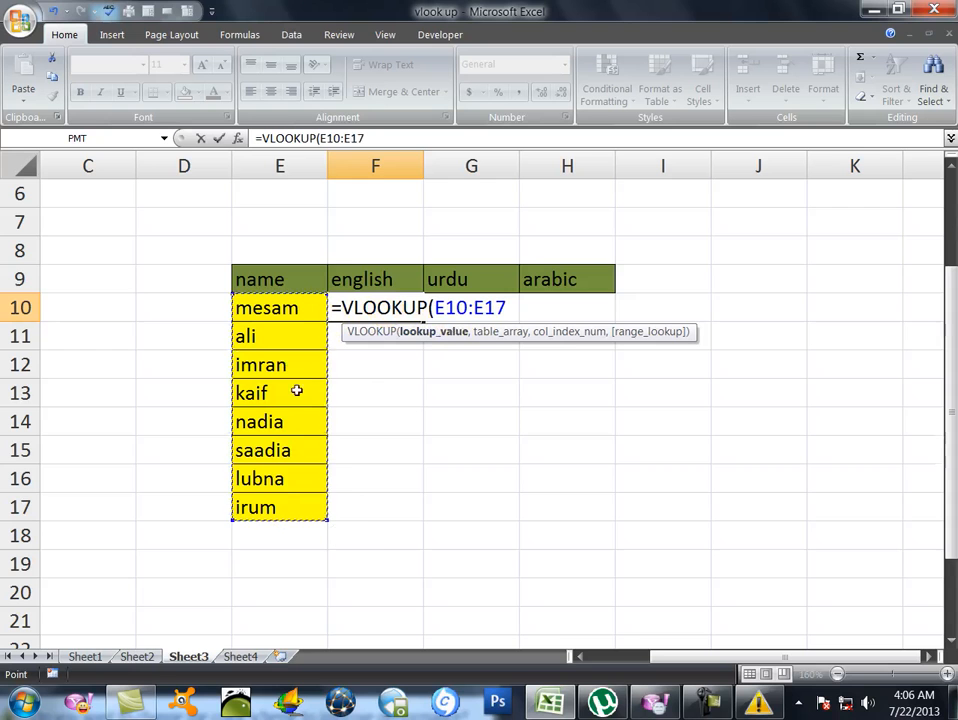
pyautogui.write(',')
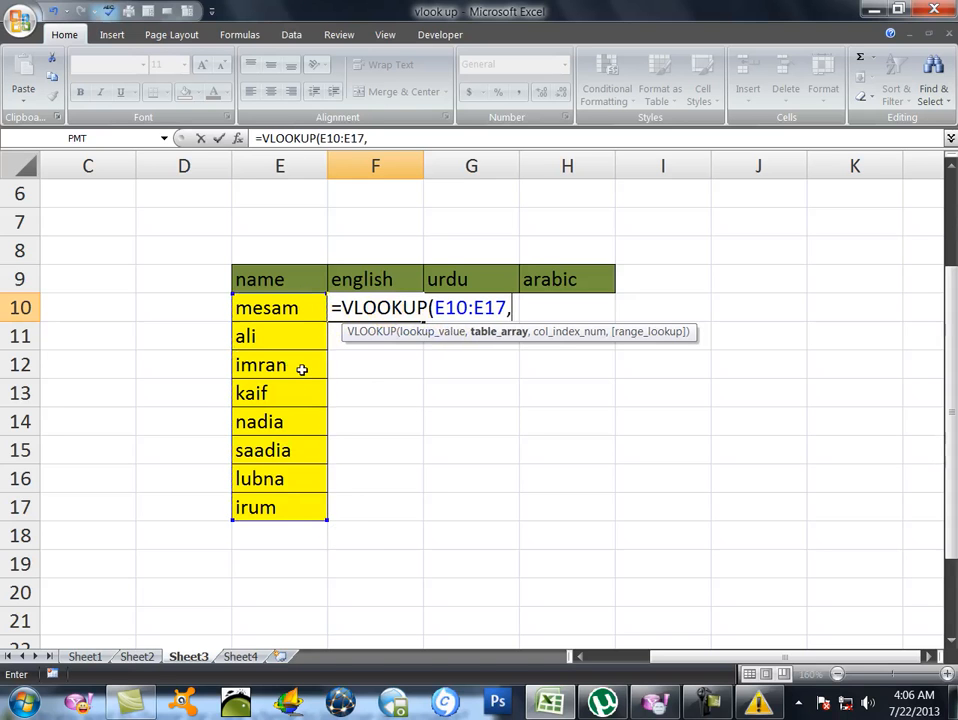
# Step: Complete the VLOOKUP formula with table array Sheet2!C9:F17, column index 2 and range lookup 0
pyautogui.click(142, 657)
pyautogui.moveTo(261, 302); pyautogui.dragTo(533, 514)
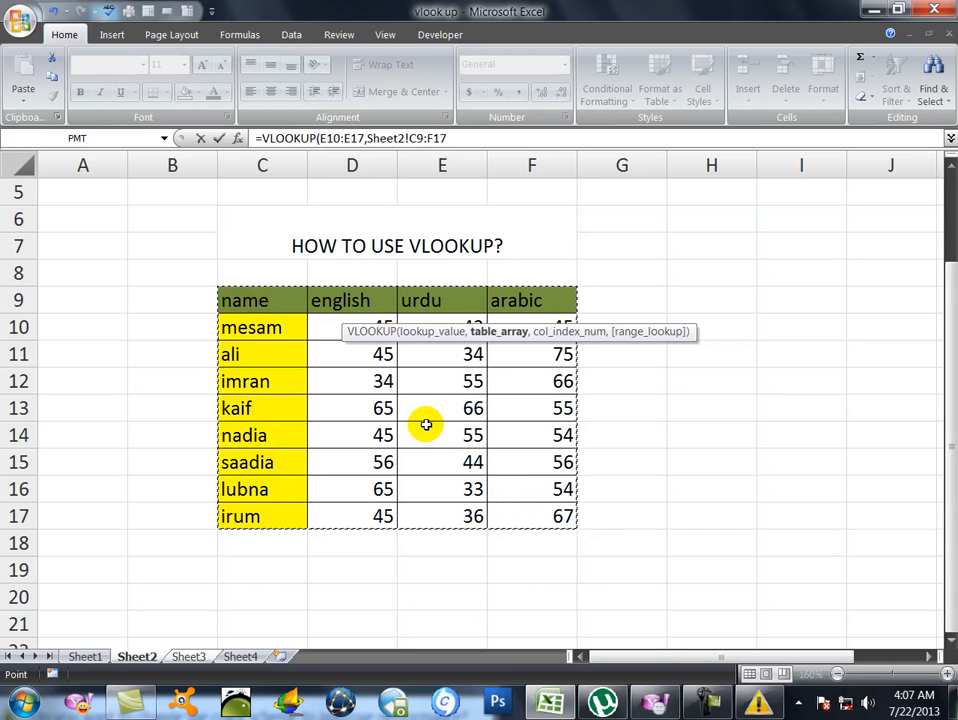
pyautogui.write(',2')
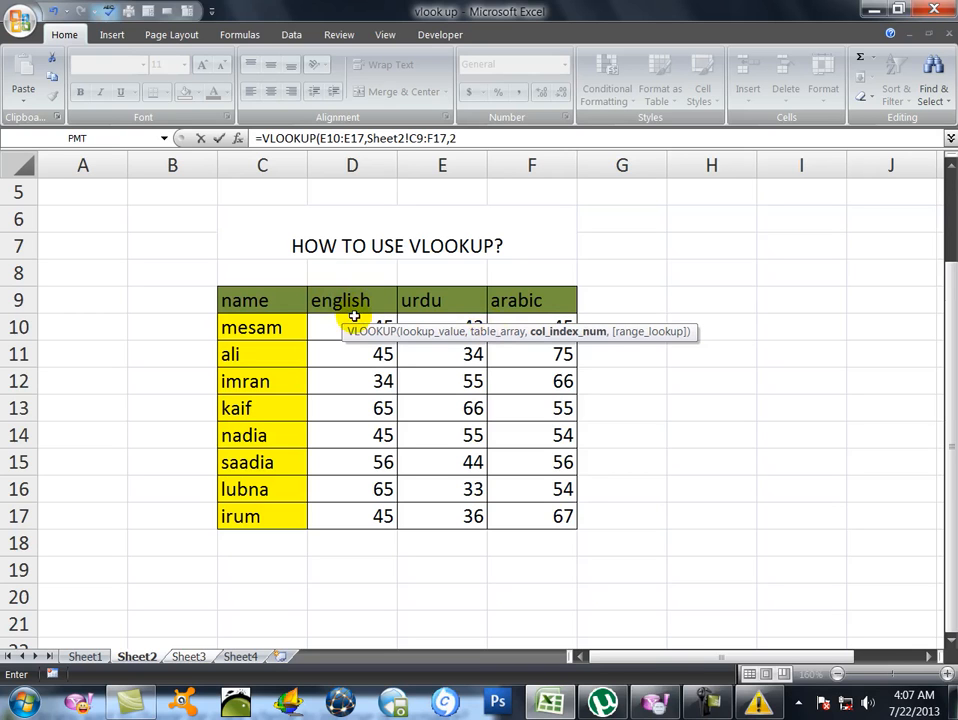
pyautogui.write(',0')
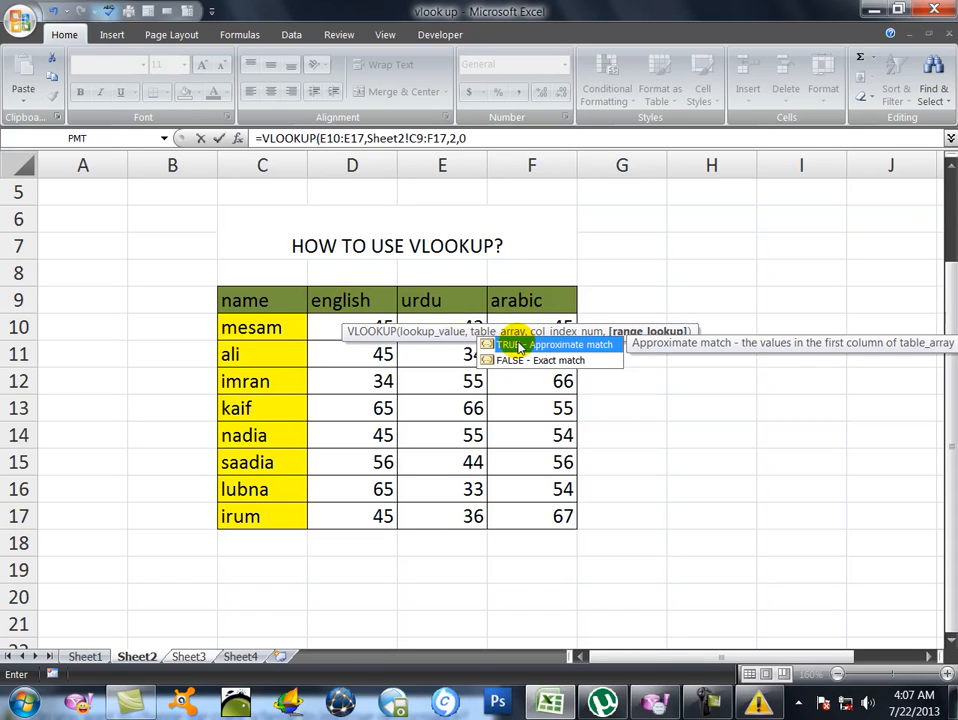
pyautogui.write(')')
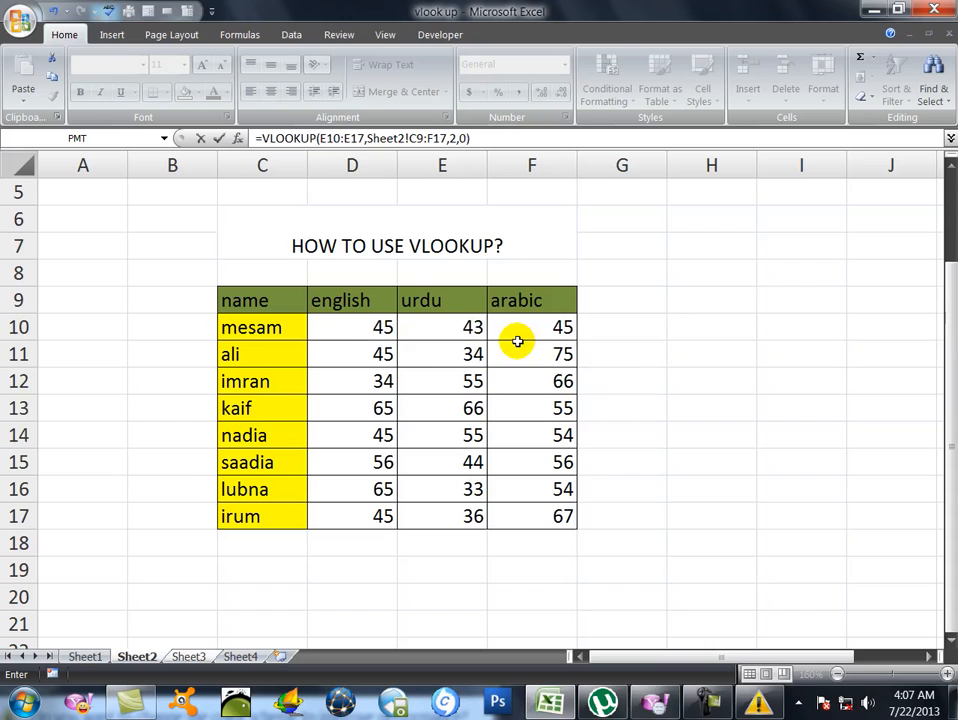
pyautogui.press('Return')
# Step: Fill the F10 formula down to F17 and across the first student's row to H10
pyautogui.click(379, 310)
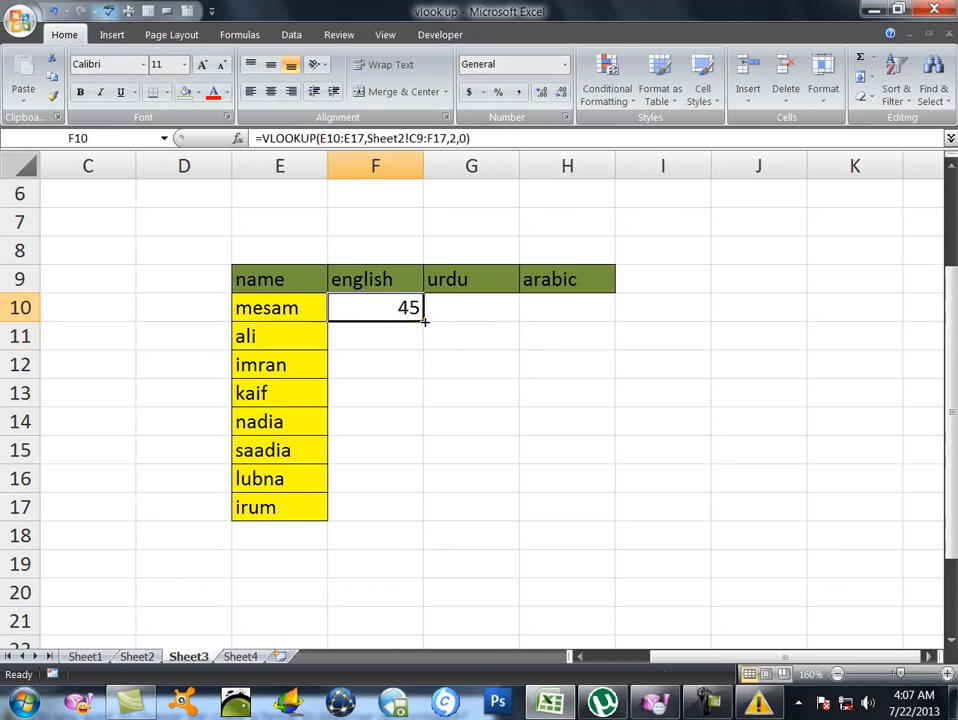
pyautogui.doubleClick(424, 320)
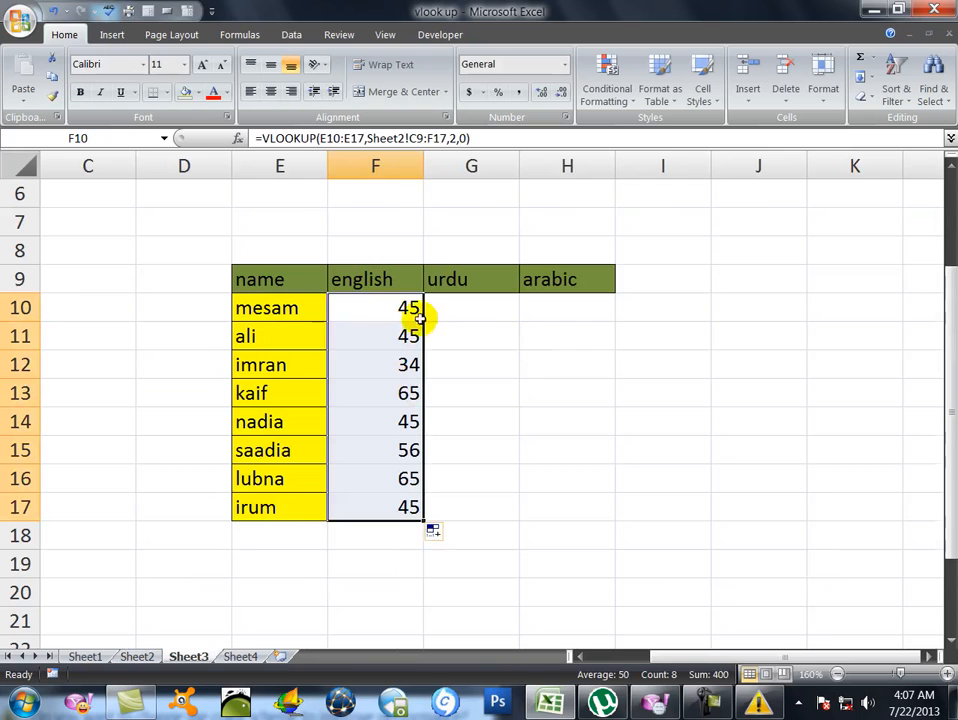
pyautogui.click(406, 310)
pyautogui.moveTo(424, 320); pyautogui.dragTo(612, 326)
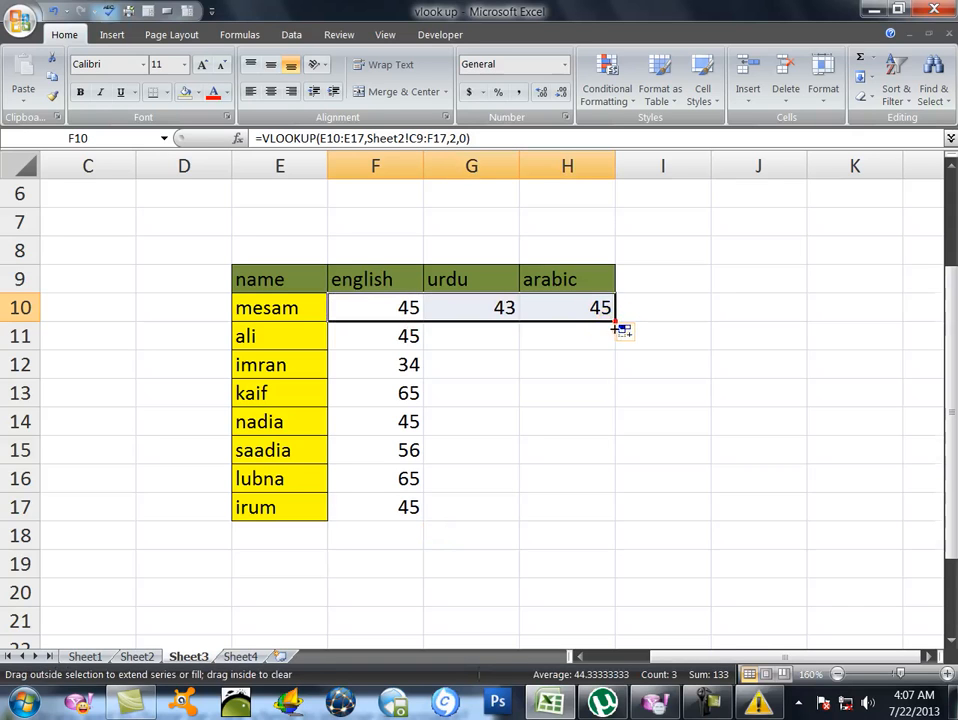
# Step: Fill the urdu and arabic formulas in G10:H10 down to row 17
pyautogui.click(606, 315)
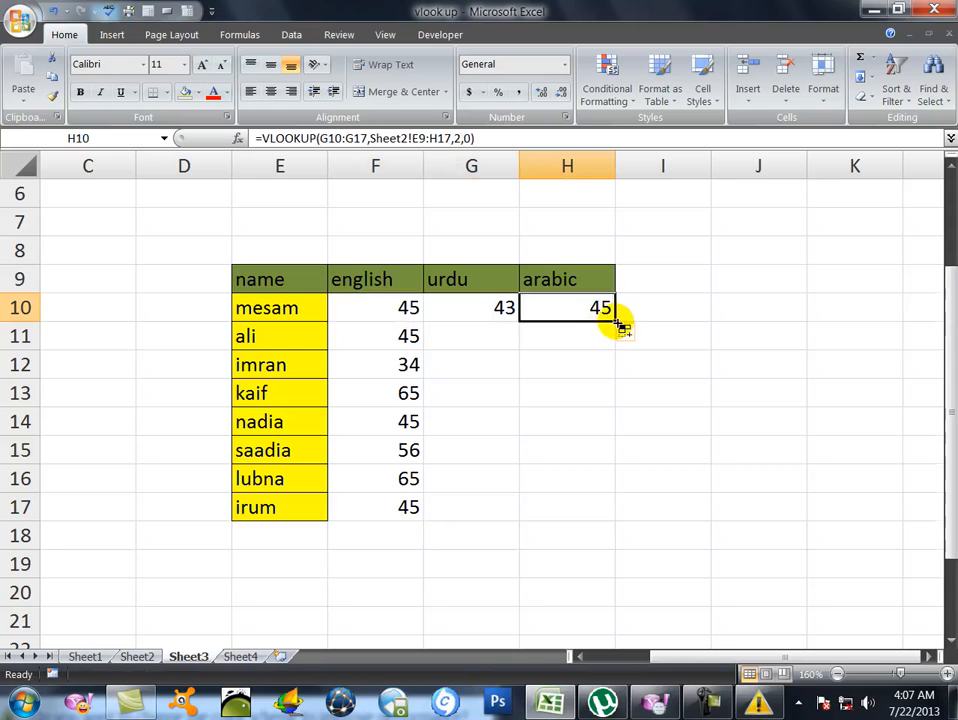
pyautogui.click(475, 310)
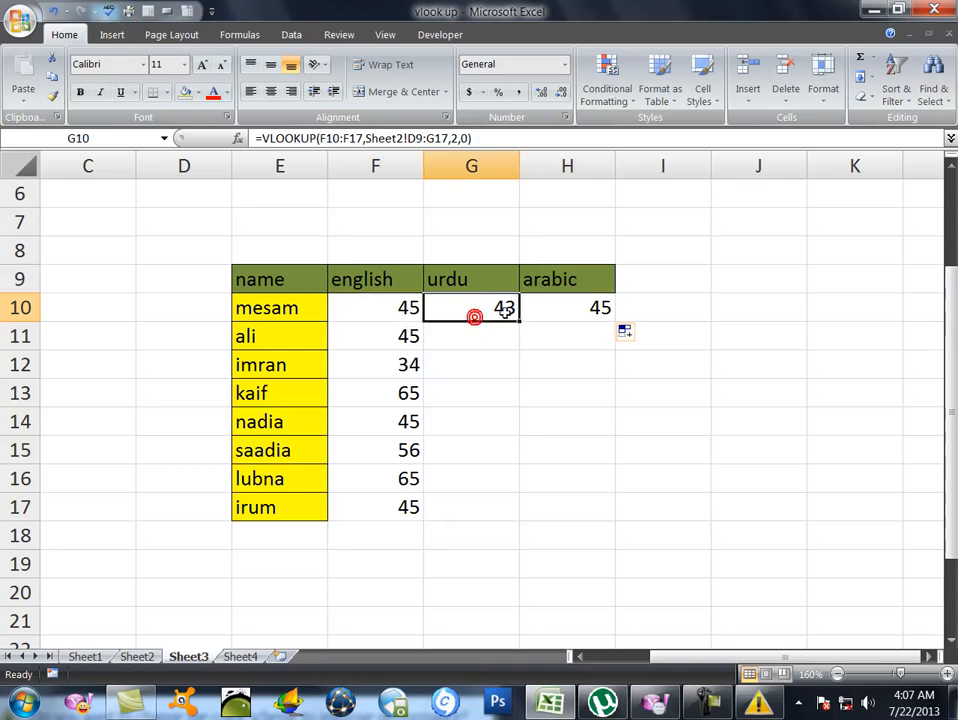
pyautogui.moveTo(524, 312); pyautogui.dragTo(576, 315)
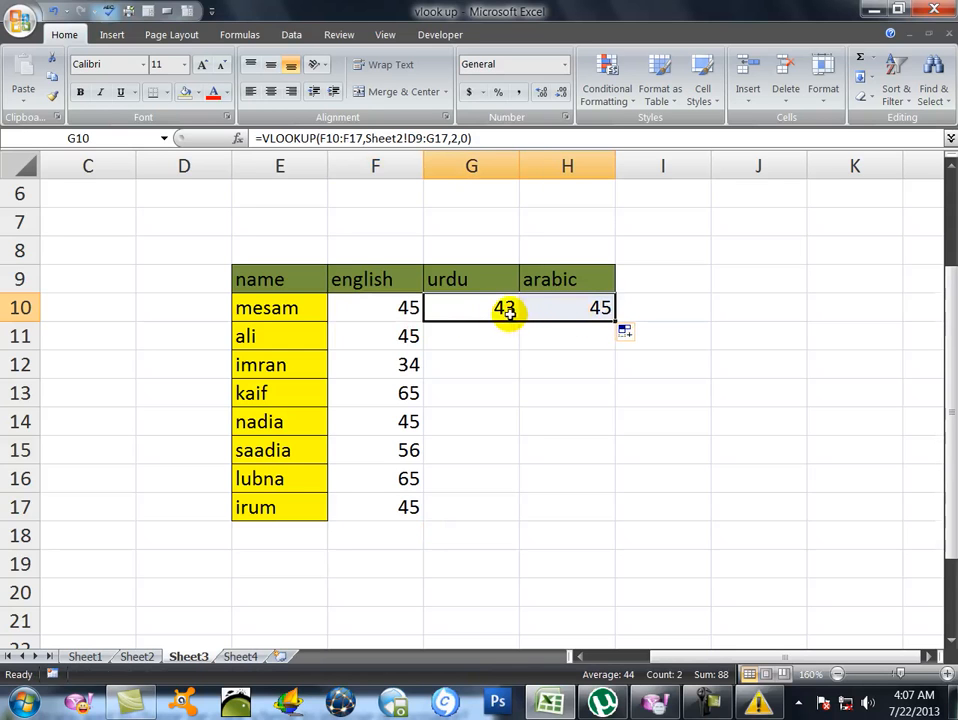
pyautogui.moveTo(616, 320); pyautogui.dragTo(612, 515)
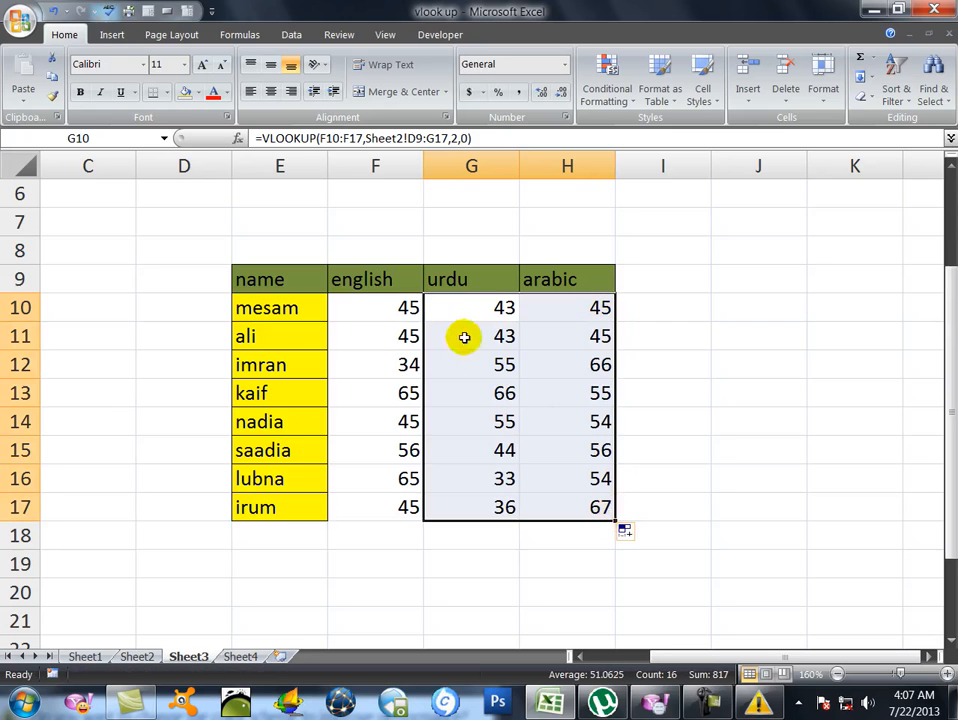
pyautogui.click(449, 304)
pyautogui.click(526, 366)
pyautogui.click(462, 430)
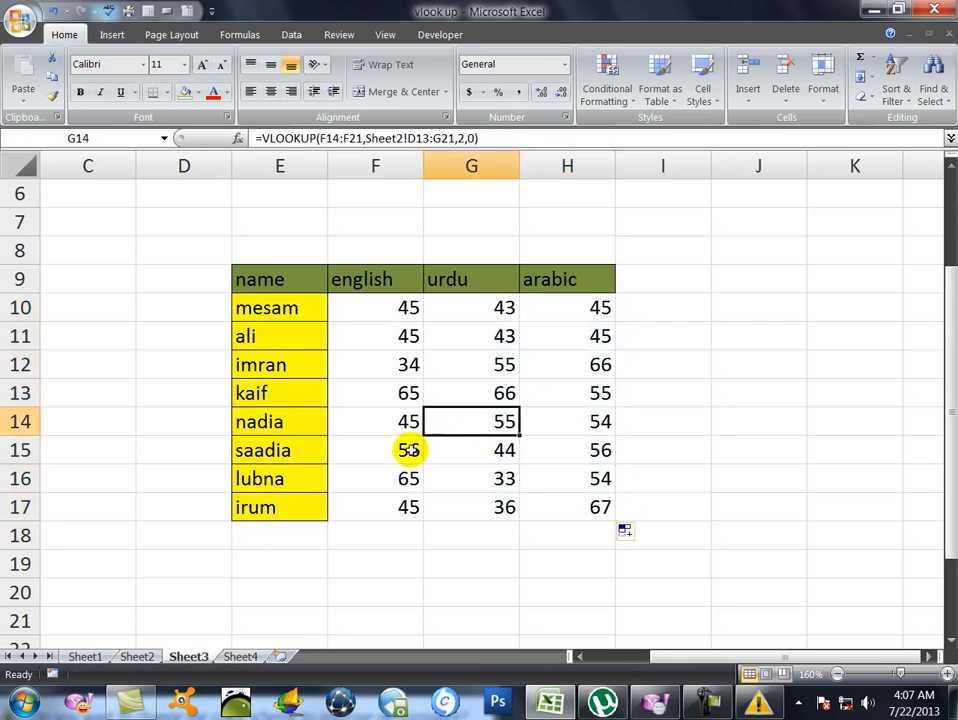
# Step: Compare the VLOOKUP results on Sheet3 with the original marks table on Sheet2
pyautogui.click(140, 658)
pyautogui.click(186, 657)
pyautogui.click(138, 657)
pyautogui.click(185, 658)
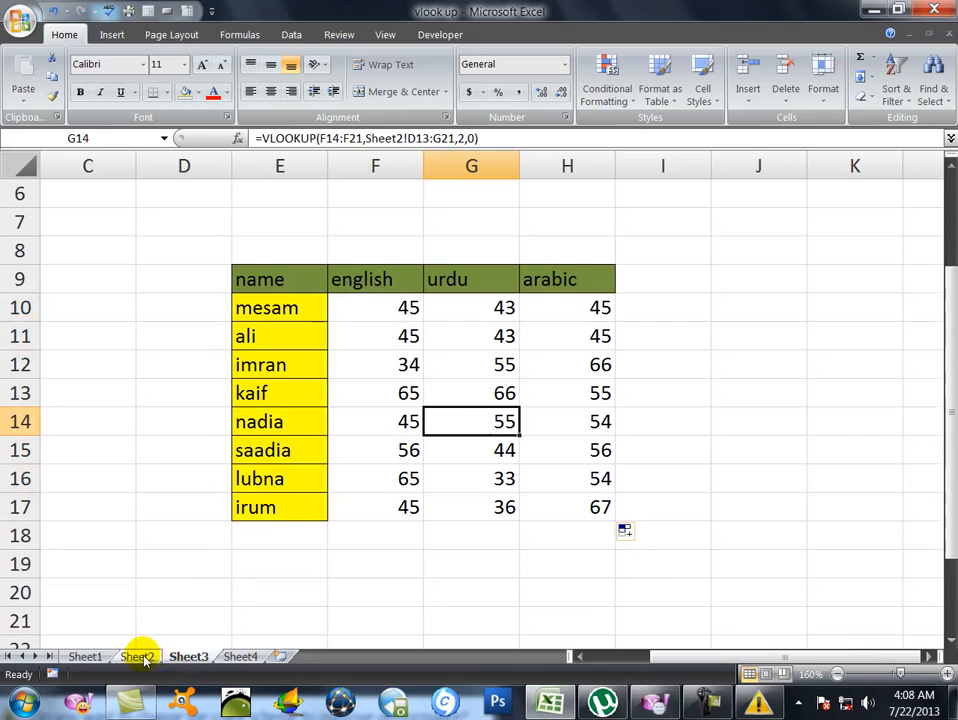
pyautogui.click(137, 657)
pyautogui.click(320, 404)
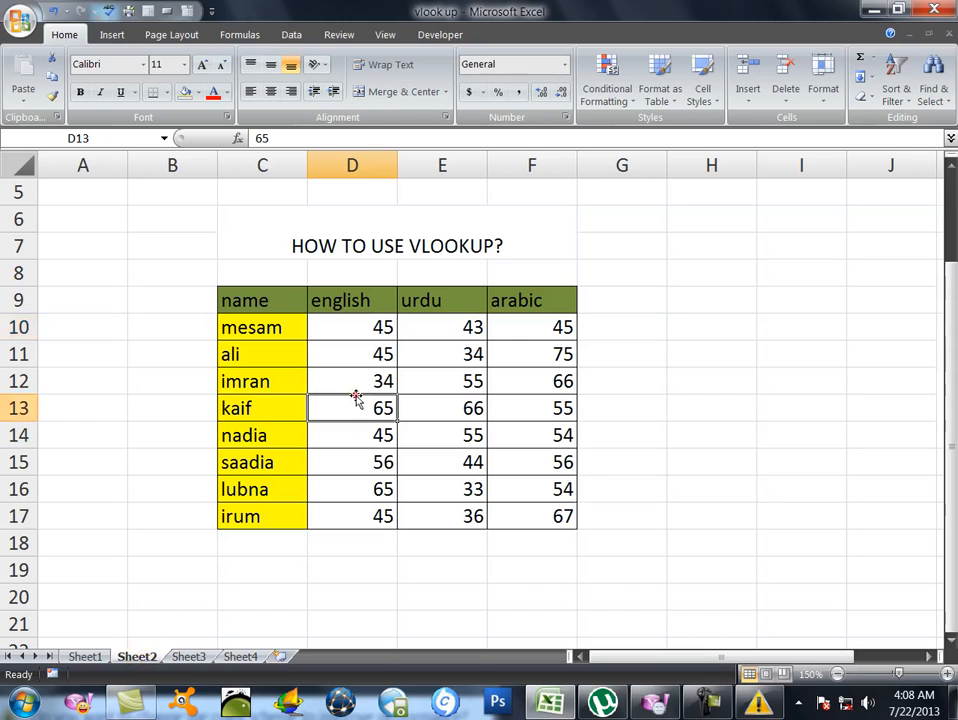
pyautogui.scroll(-1, 355, 397)
pyautogui.scroll(1, 355, 397)
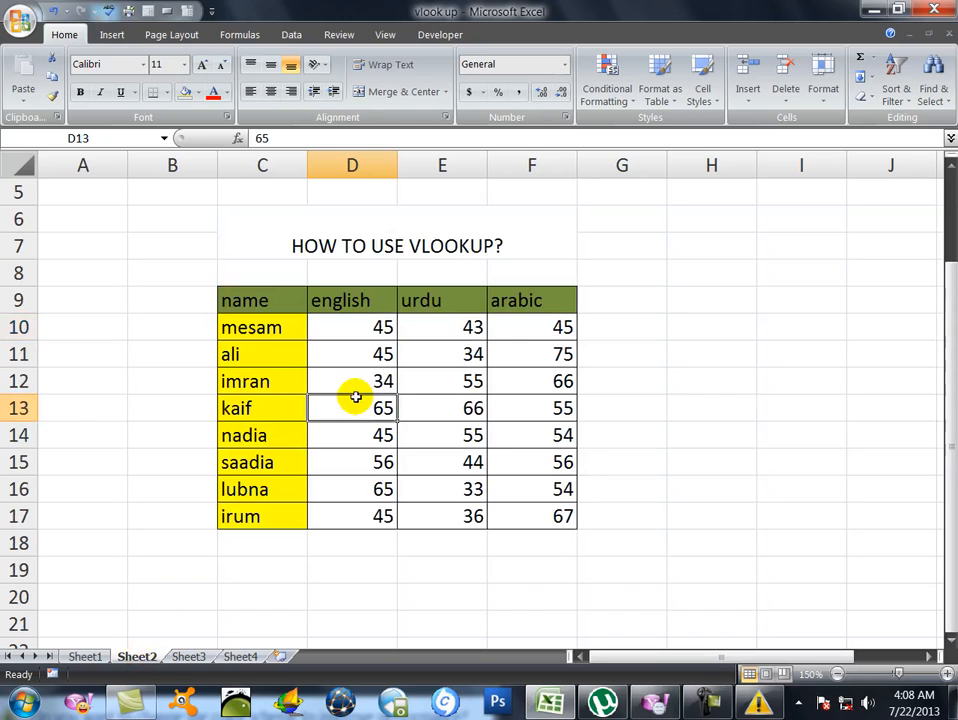
# Step: Check the row 13 student's arabic mark in F13 of Sheet2 against the VLOOKUP result in H13 of Sheet3
pyautogui.click(405, 248)
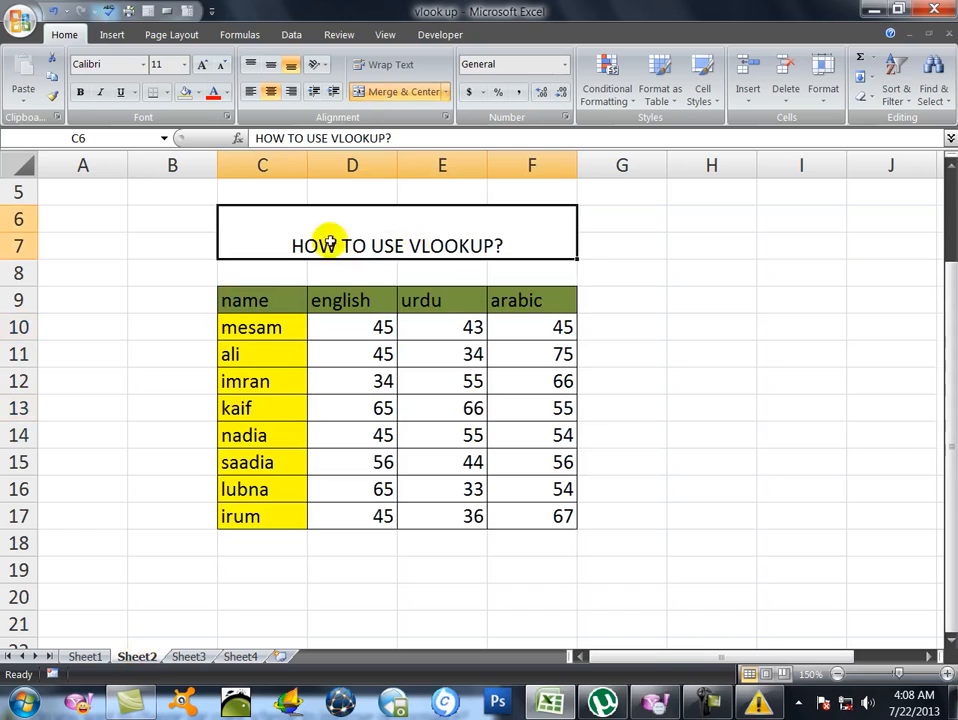
pyautogui.click(273, 408)
pyautogui.click(500, 409)
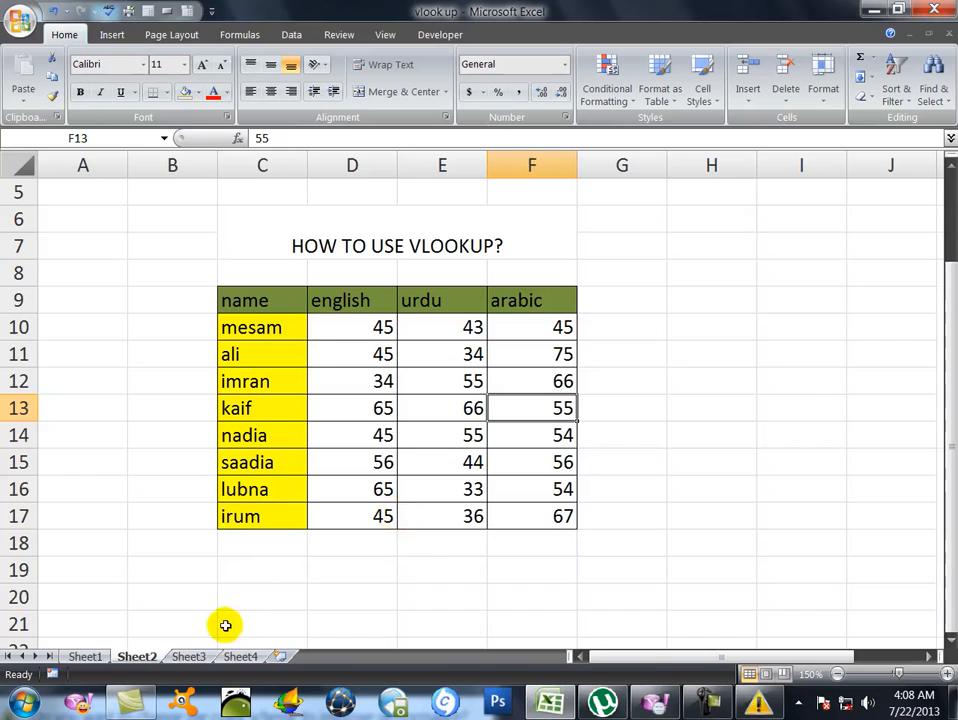
pyautogui.click(189, 656)
pyautogui.click(541, 388)
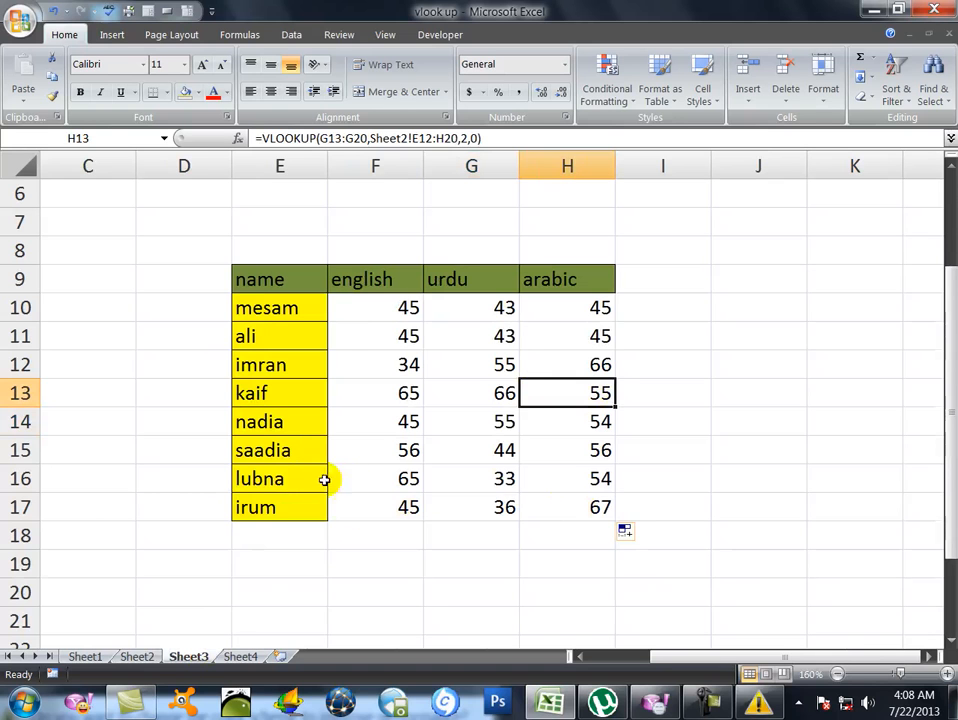
# Step: Check the VLOOKUP result in H16 of Sheet3 against the arabic mark in F16 of Sheet2
pyautogui.click(541, 484)
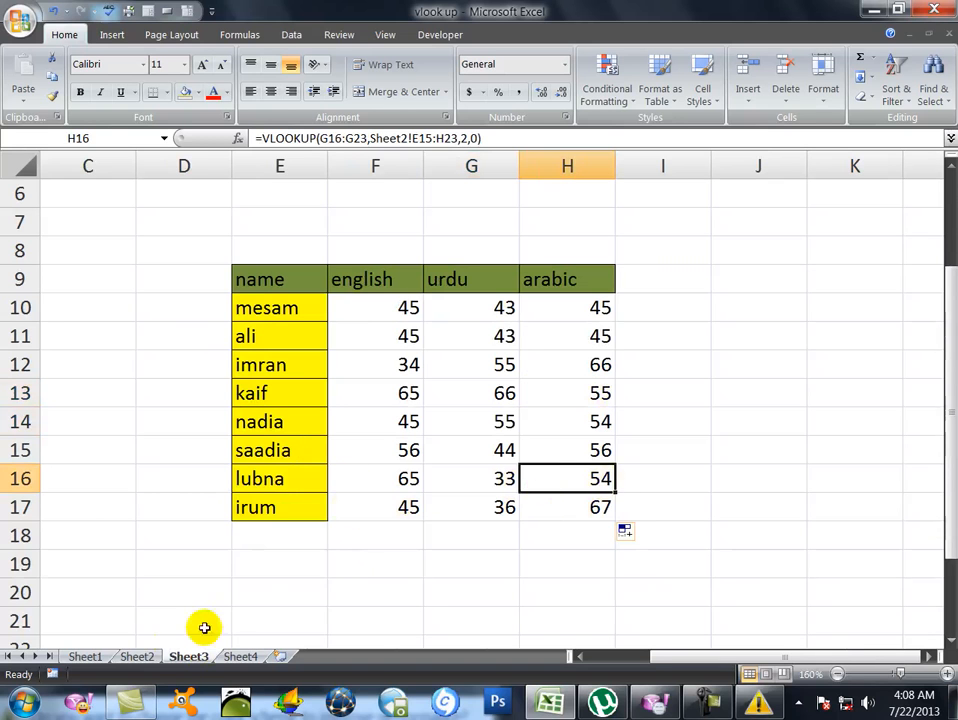
pyautogui.click(146, 657)
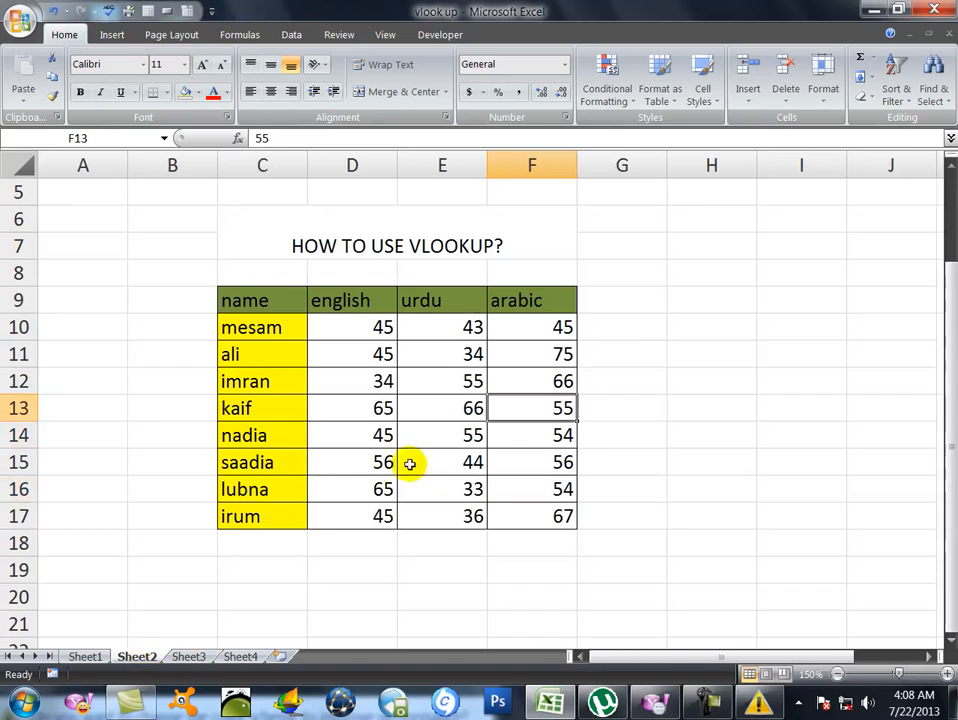
pyautogui.click(507, 486)
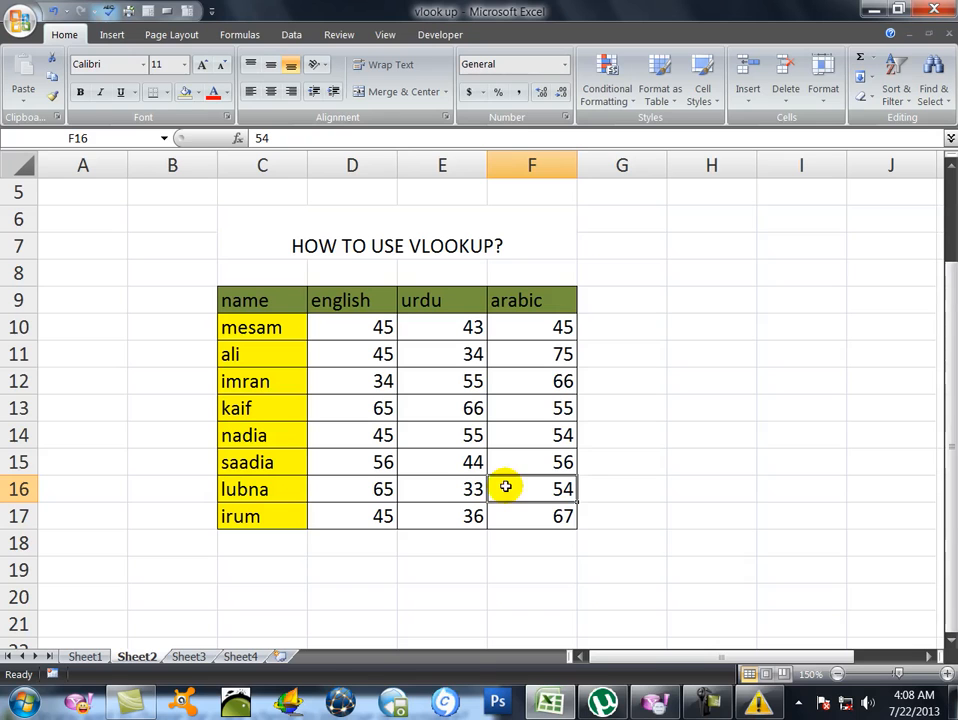
pyautogui.click(510, 326)
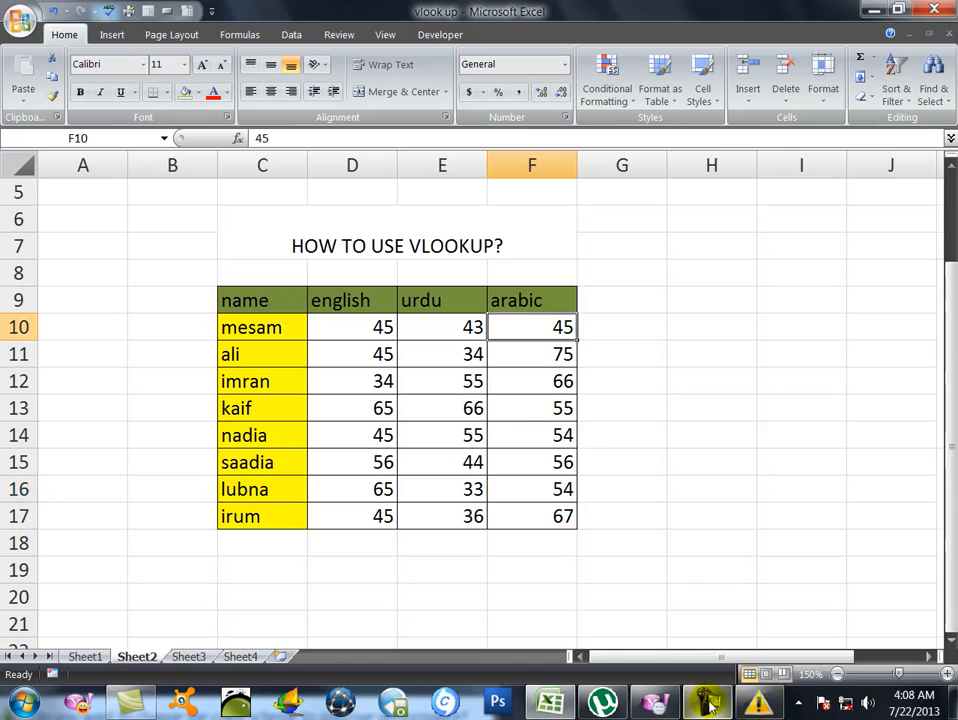
pyautogui.moveTo(710, 706)
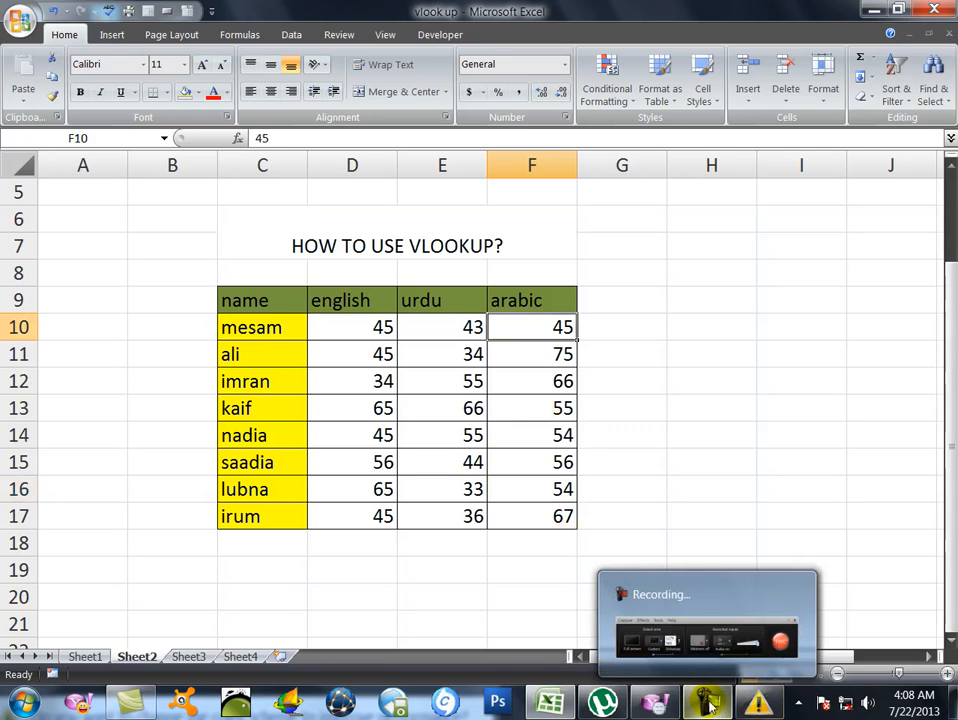